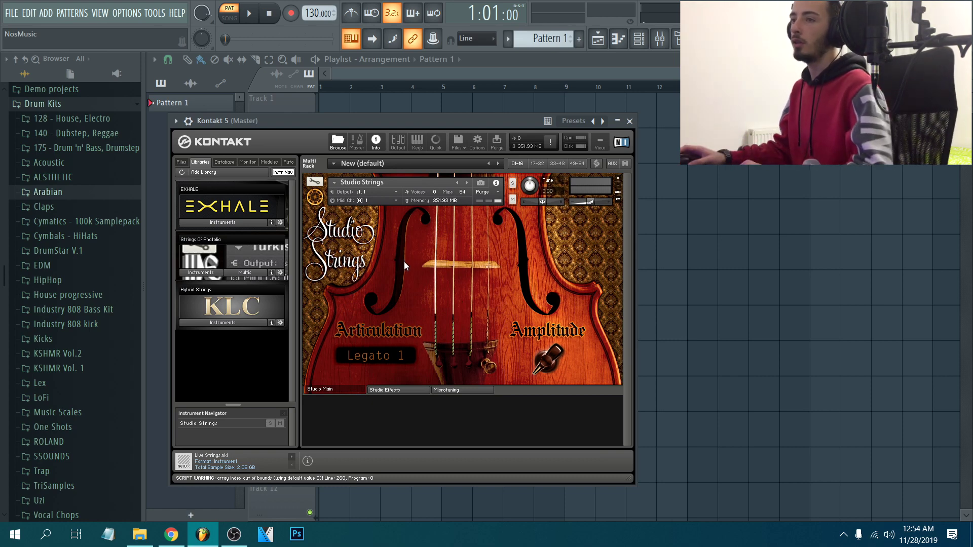
Nudge the Kontakt window right and cancel an Add Library folder pick
left_click_drag(392, 122, 421, 119)
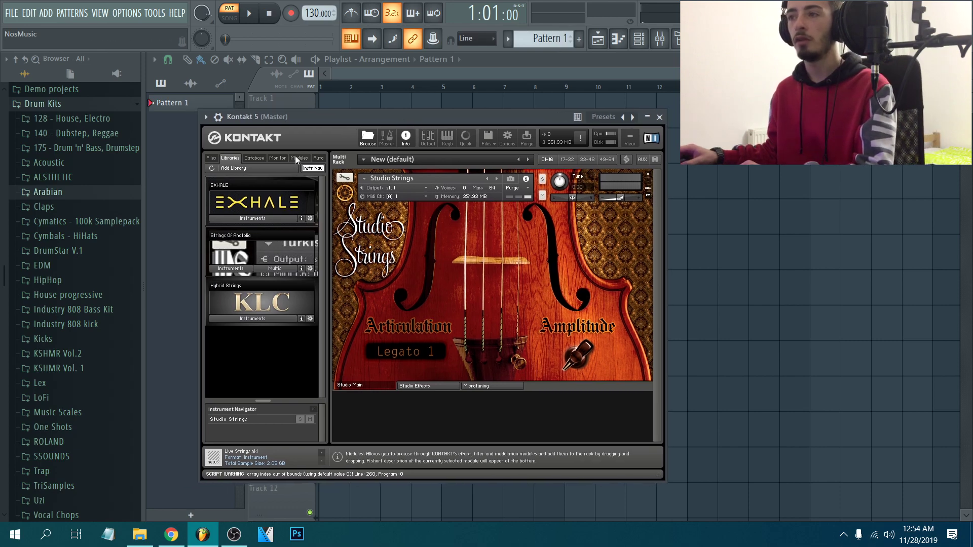
left_click(233, 167)
left_click(572, 174)
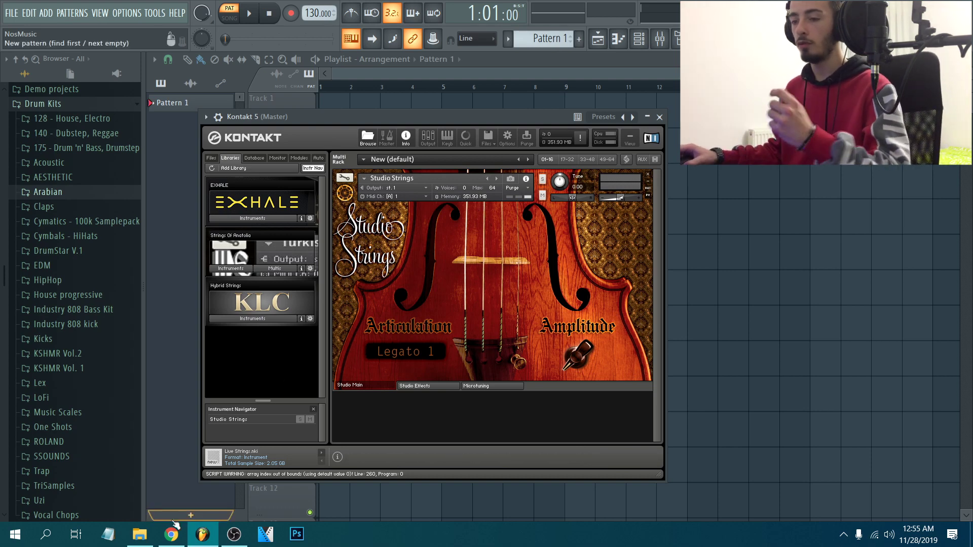
In File Explorer, go up to the Kontakt 5 folder and select Hybrid Strings
left_click(150, 536)
left_click(560, 151)
left_click(559, 151)
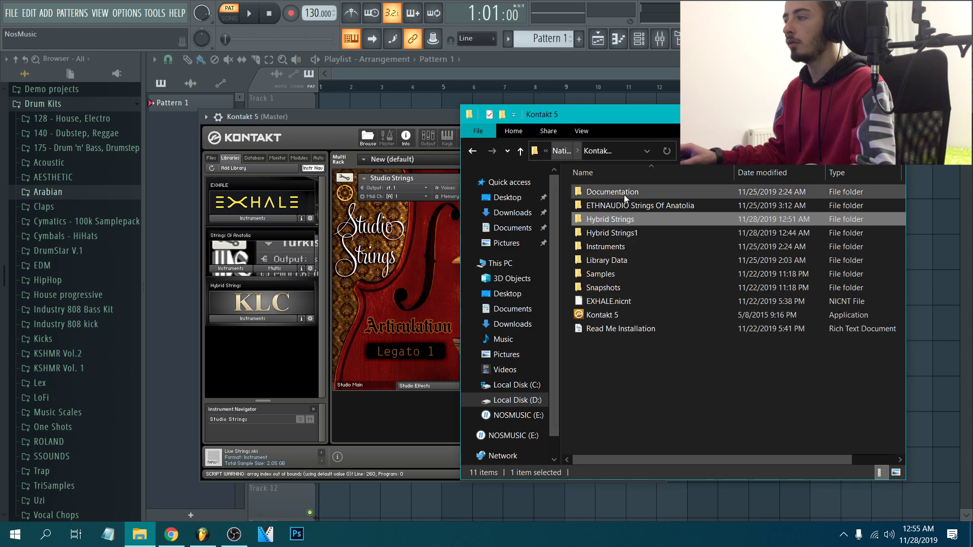
left_click(588, 219)
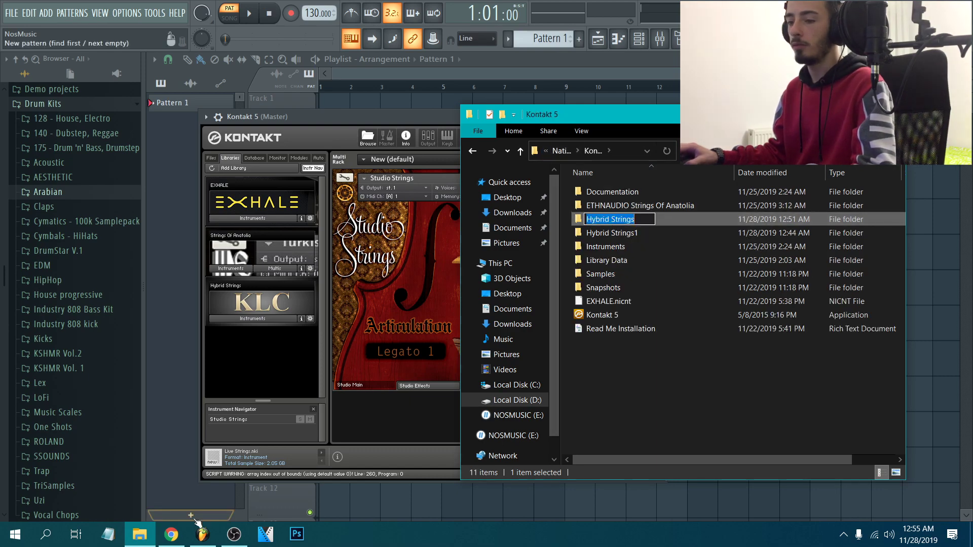
Rerun the Hybrid Strings Google image search and preview the Electric Strings result
left_click(171, 534)
left_click(167, 72)
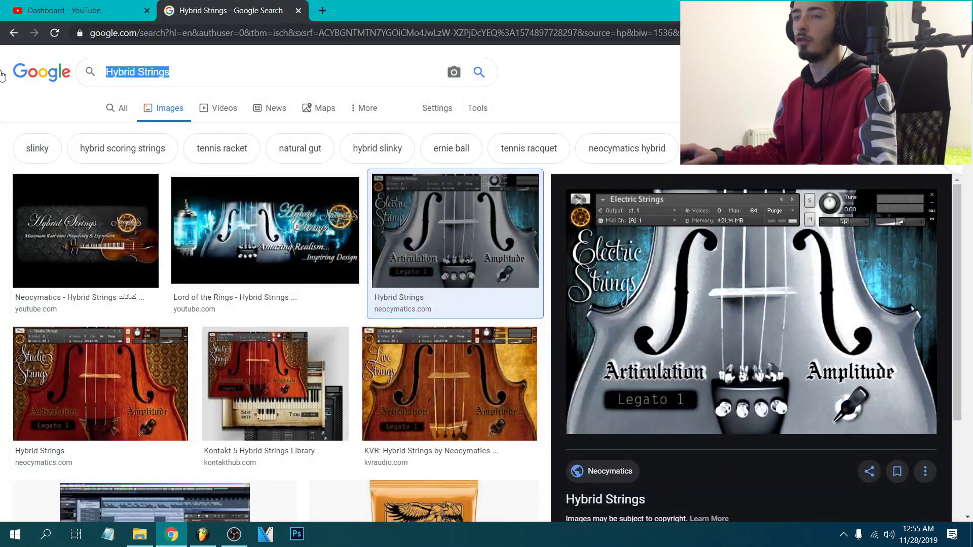
key("Return")
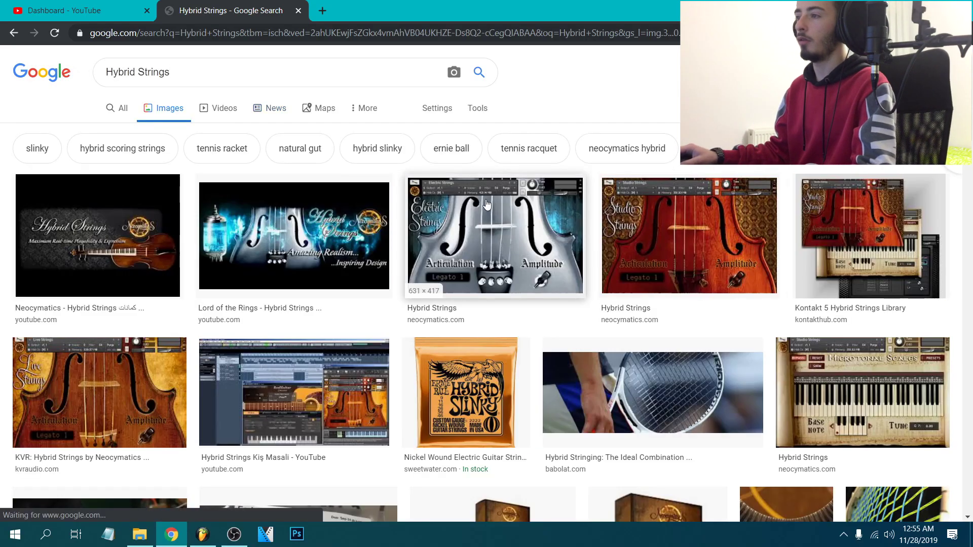
left_click(487, 204)
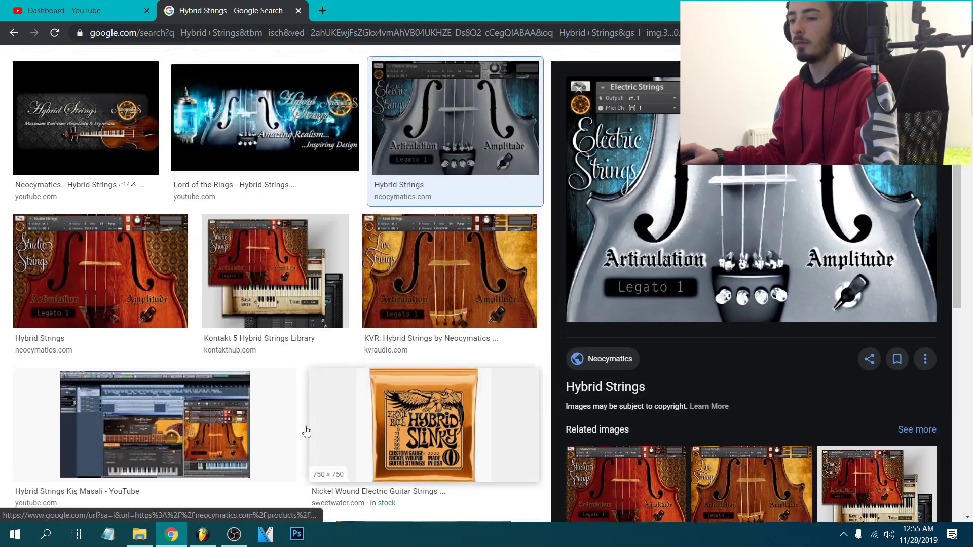
scroll(304, 430, "up", 2)
Drag the desktop Wallpaper image into Hybrid Strings, replacing the existing Wallpaper.jpg with admin permission
left_click(171, 534)
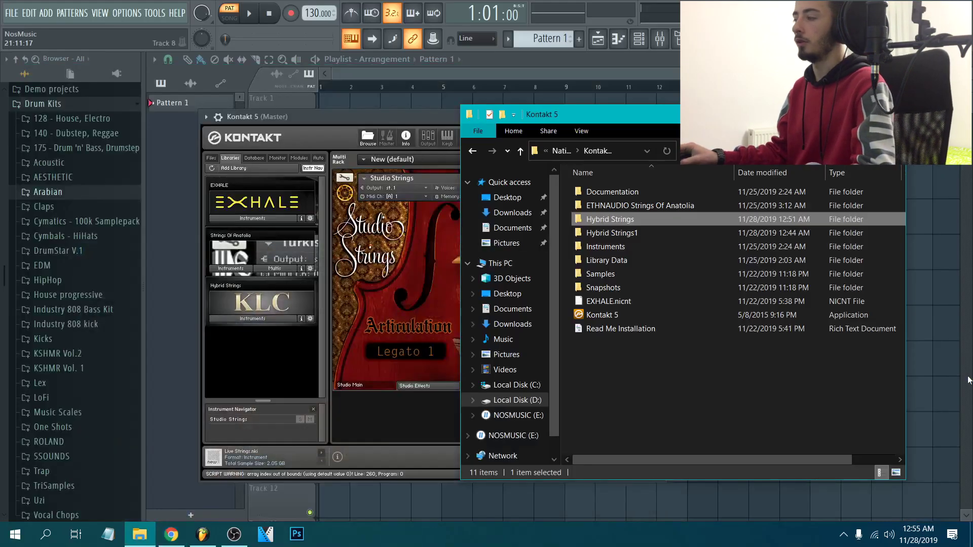
key("super+d")
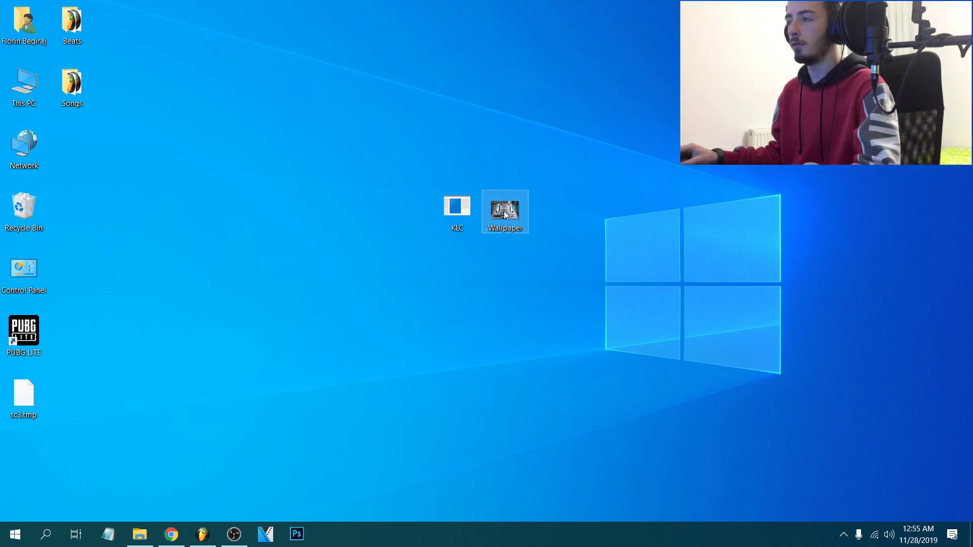
mouse_move(498, 221)
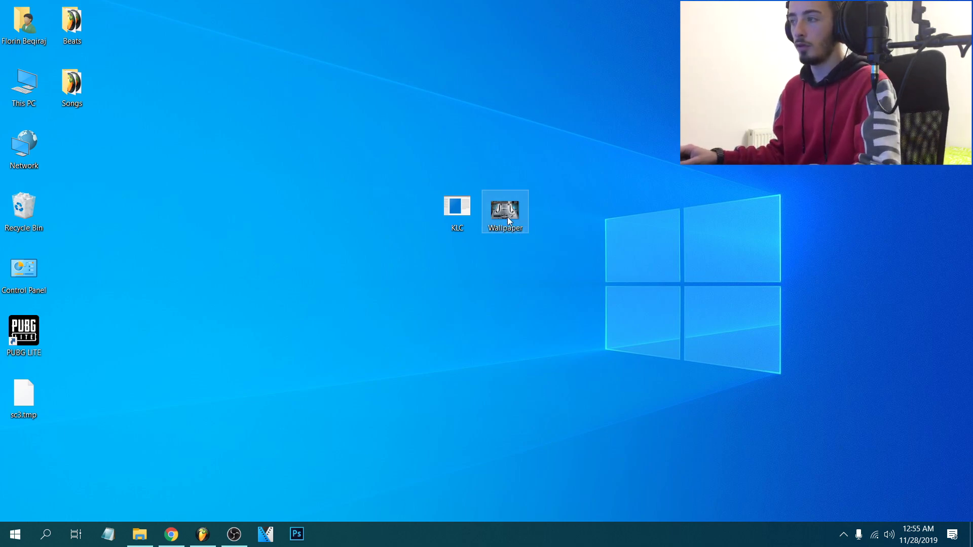
left_click_drag(509, 217, 223, 463)
left_click_drag(140, 533, 624, 221)
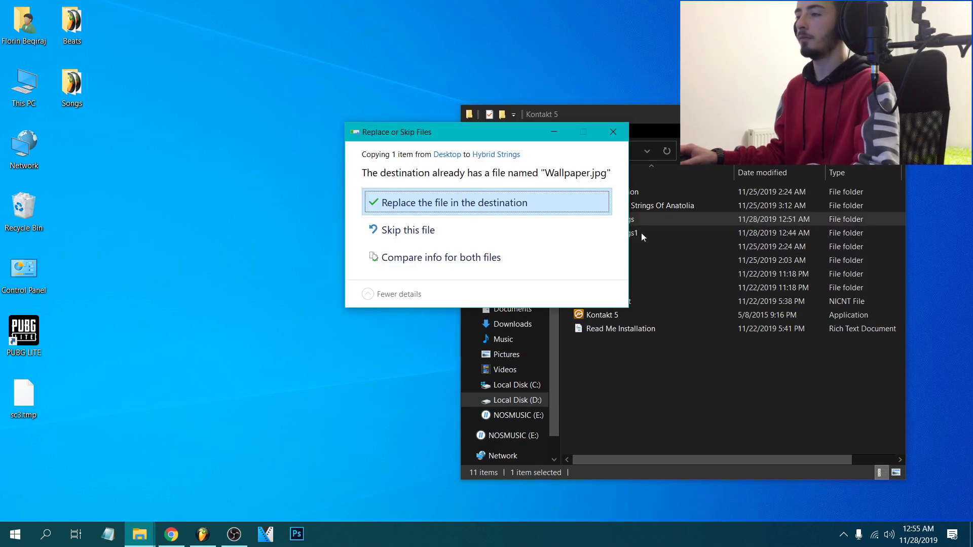
left_click(426, 207)
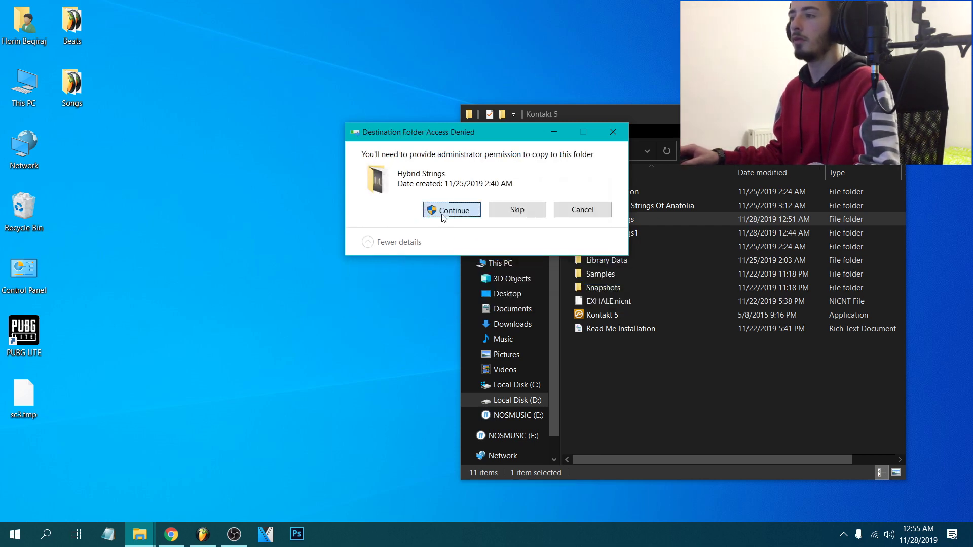
left_click(443, 209)
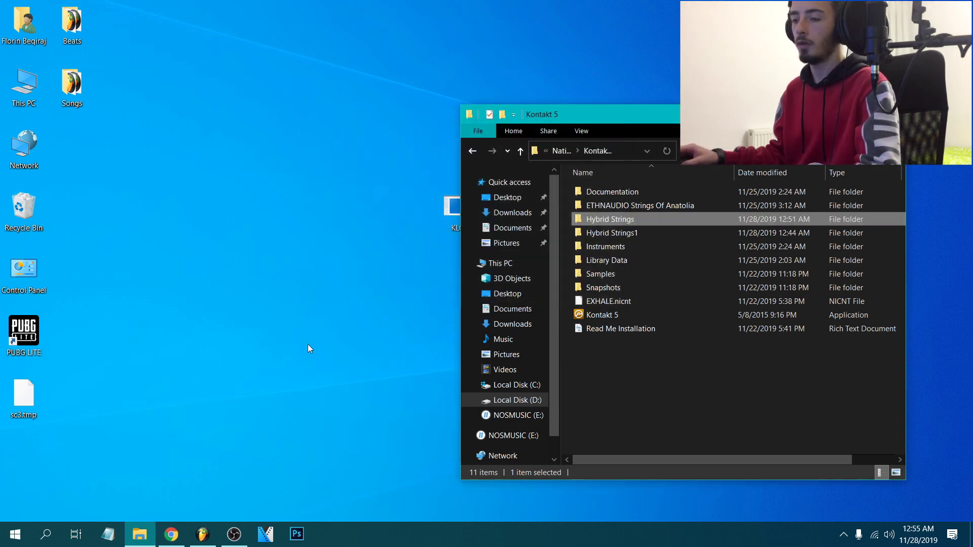
Shift the file window and KLC desktop icon aside and launch KLC
left_click_drag(549, 120, 591, 124)
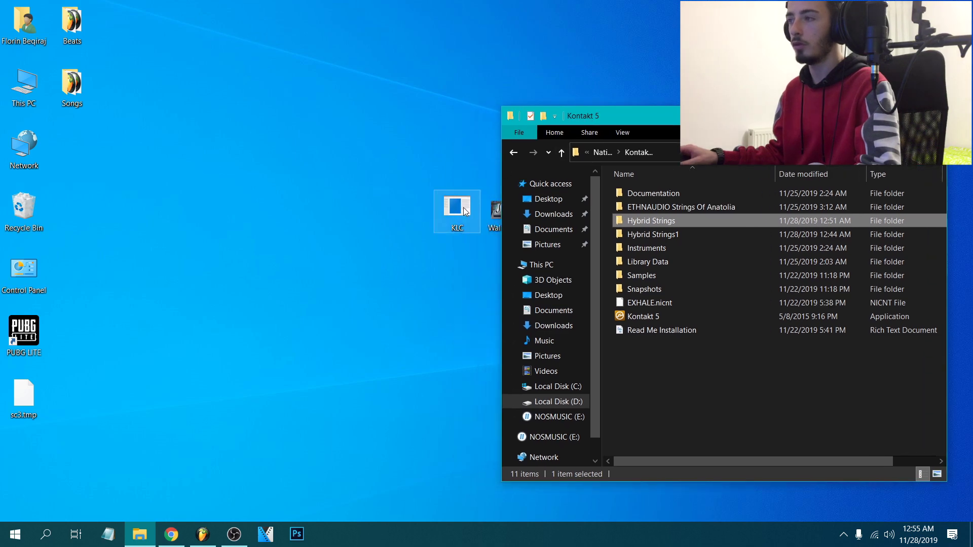
left_click_drag(458, 210, 315, 209)
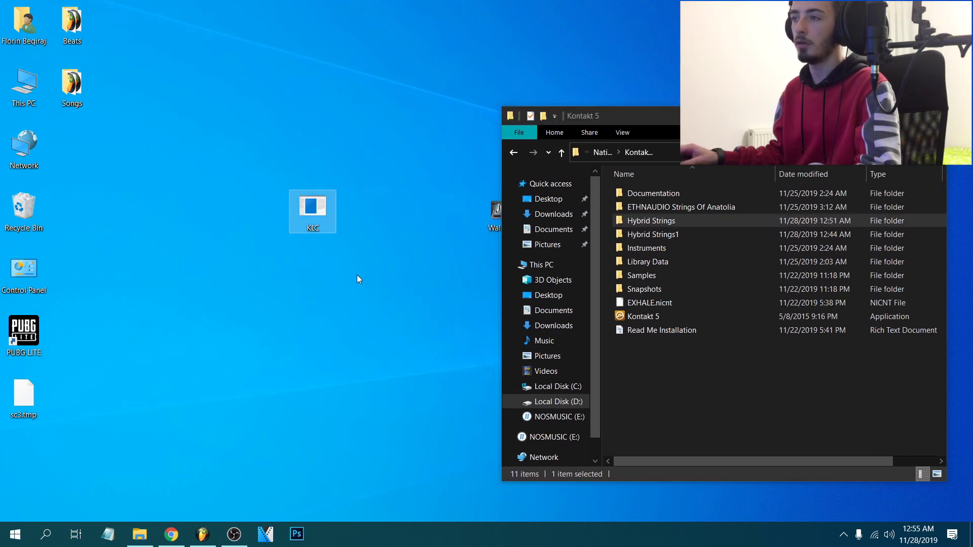
left_click_drag(352, 265, 260, 146)
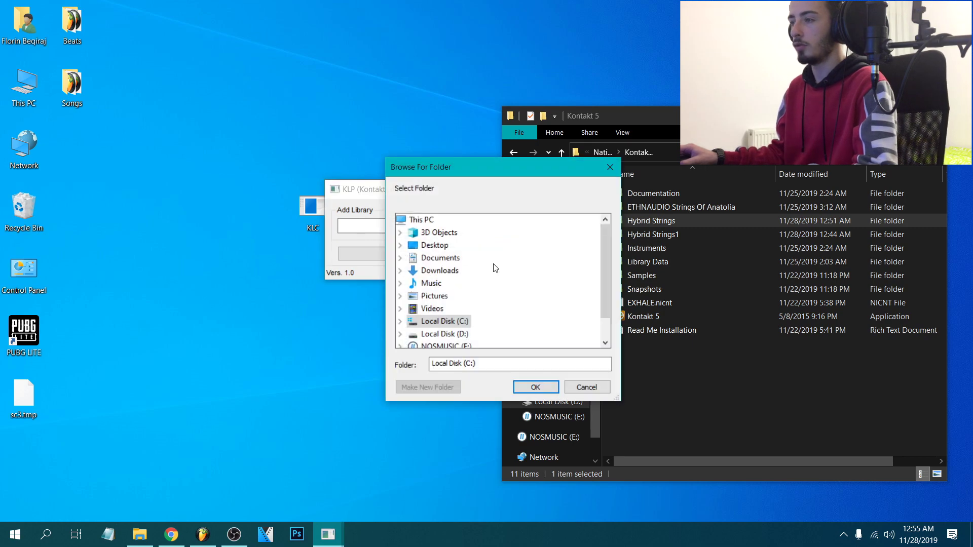
Browse Local Disk (C:) > Program Files > Native Instruments > Kontakt 5 and pick Hybrid Strings
double_click(441, 322)
double_click(451, 270)
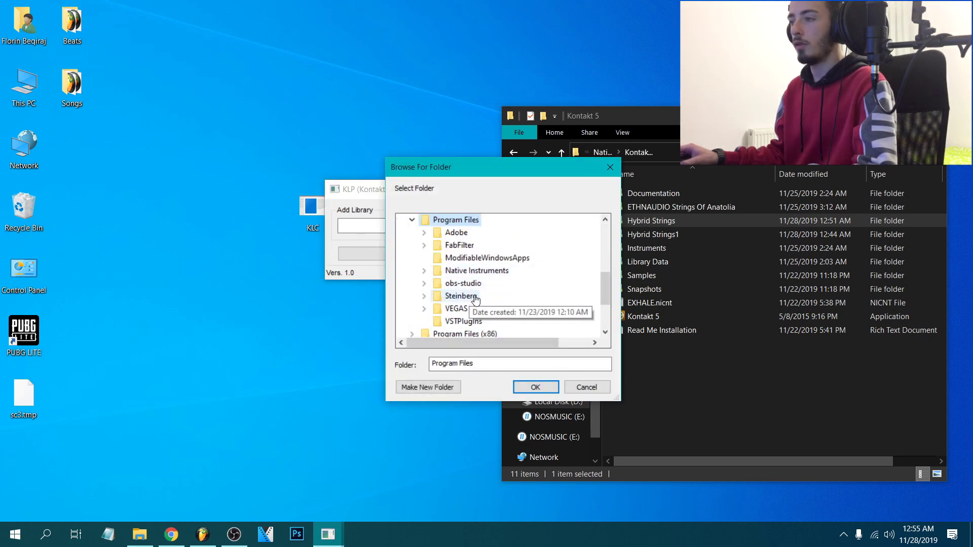
double_click(476, 270)
double_click(471, 282)
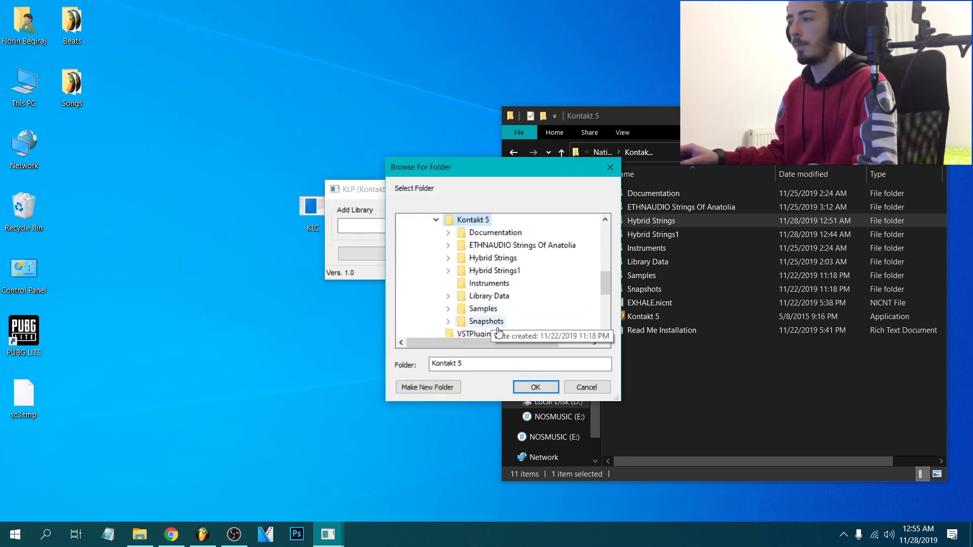
double_click(492, 257)
Confirm Hybrid Strings in the picker, then copy its full path from Explorer's address bar
left_click(536, 387)
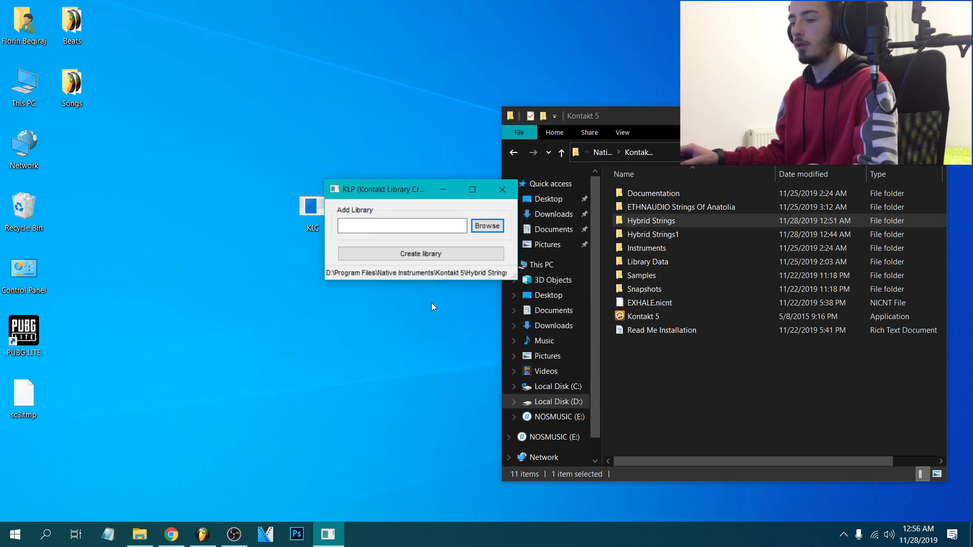
left_click(139, 534)
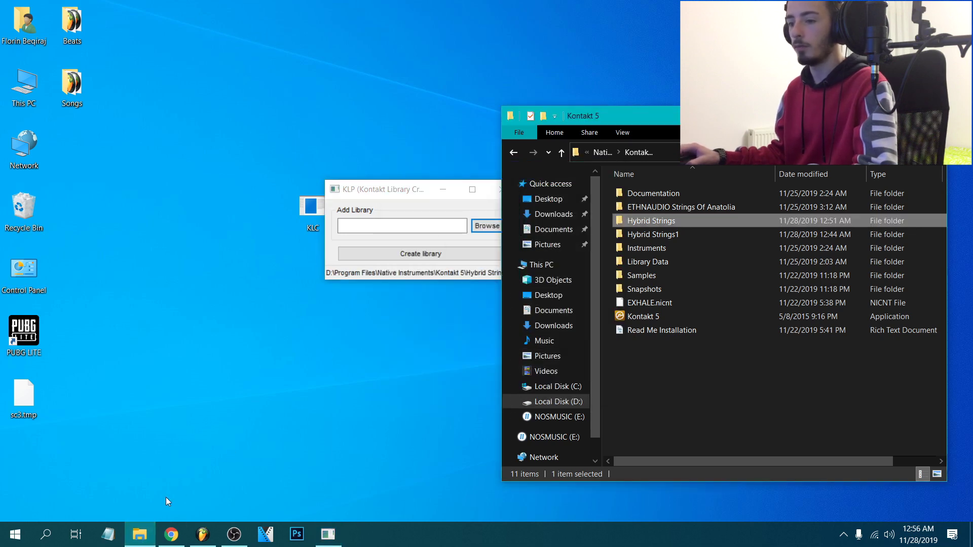
left_click(603, 152)
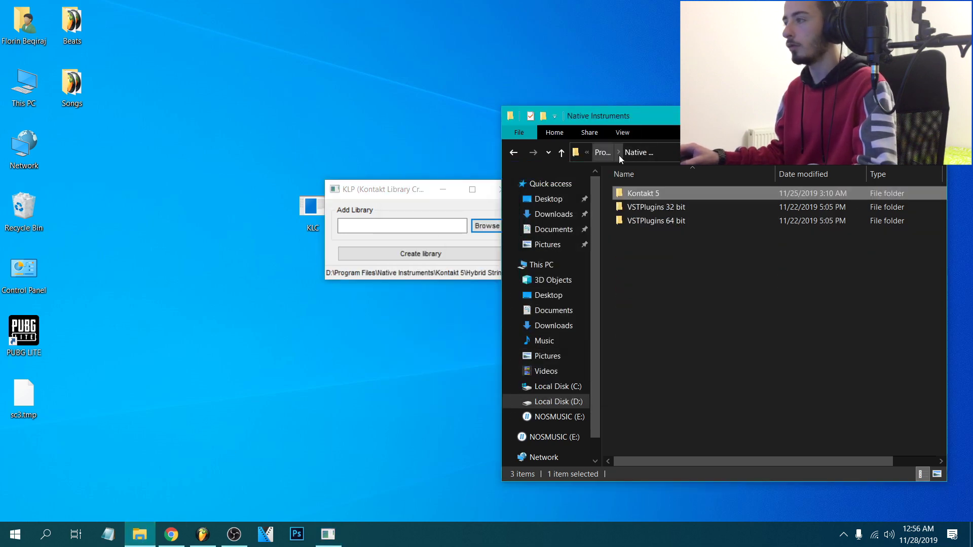
double_click(659, 197)
double_click(653, 220)
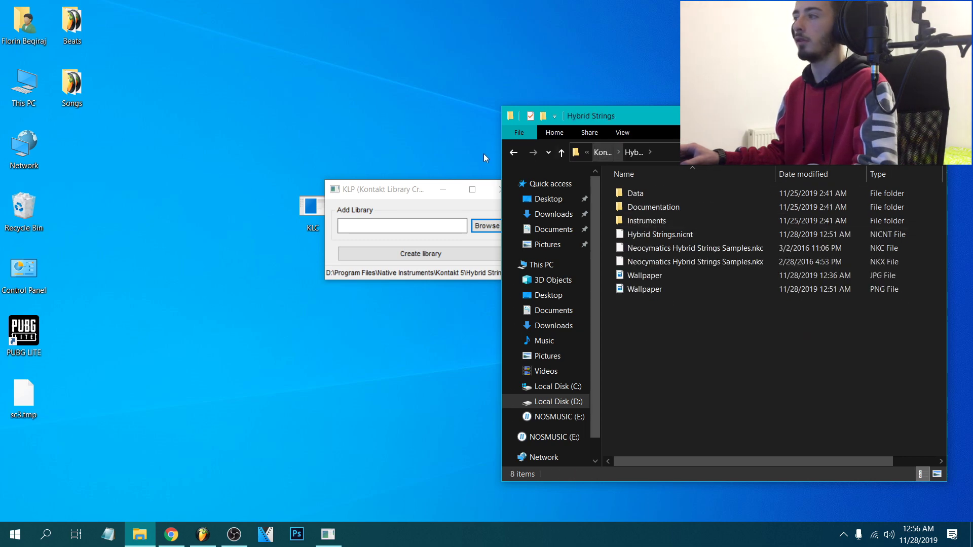
left_click(658, 151)
right_click(655, 153)
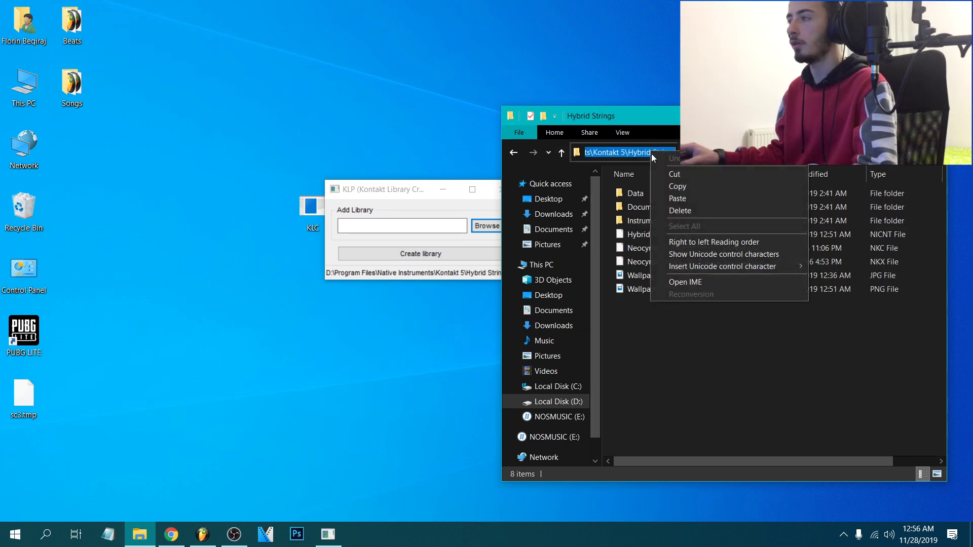
left_click(675, 186)
Paste the Hybrid Strings path into KLC's library field and create the library
left_click(401, 226)
right_click(402, 226)
left_click(434, 280)
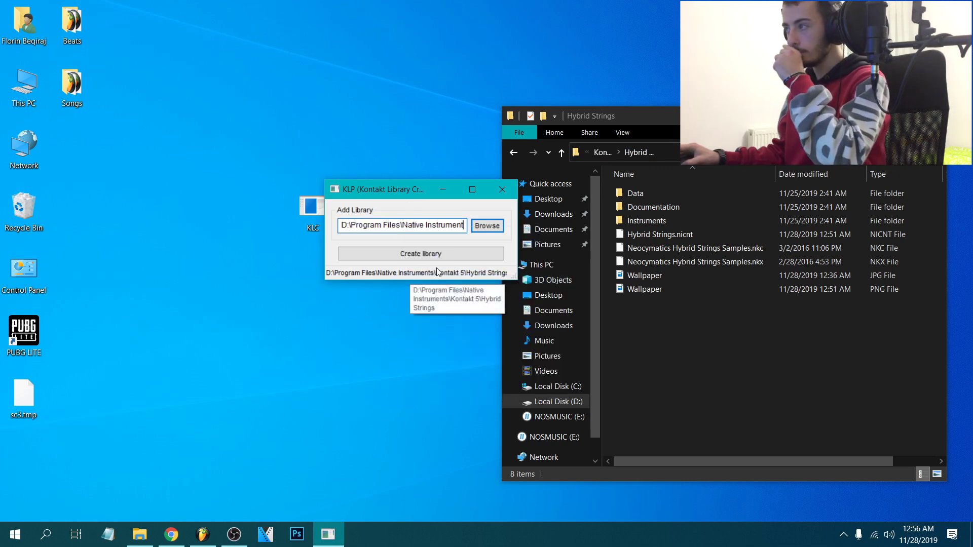
left_click(413, 251)
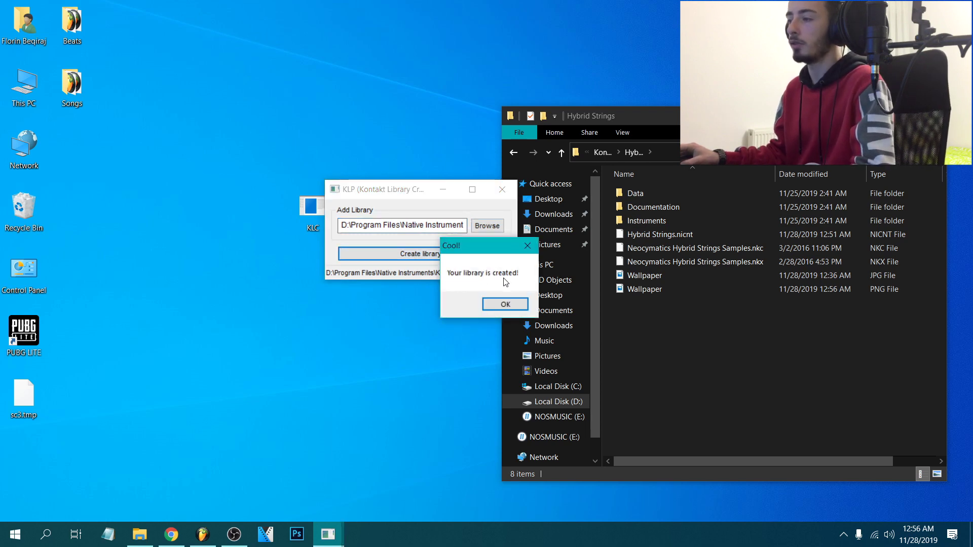
Dismiss the confirmation and reselect Hybrid Strings via Local Disk (D:) > Program Files > Native Instruments > Kontakt 5
left_click(508, 307)
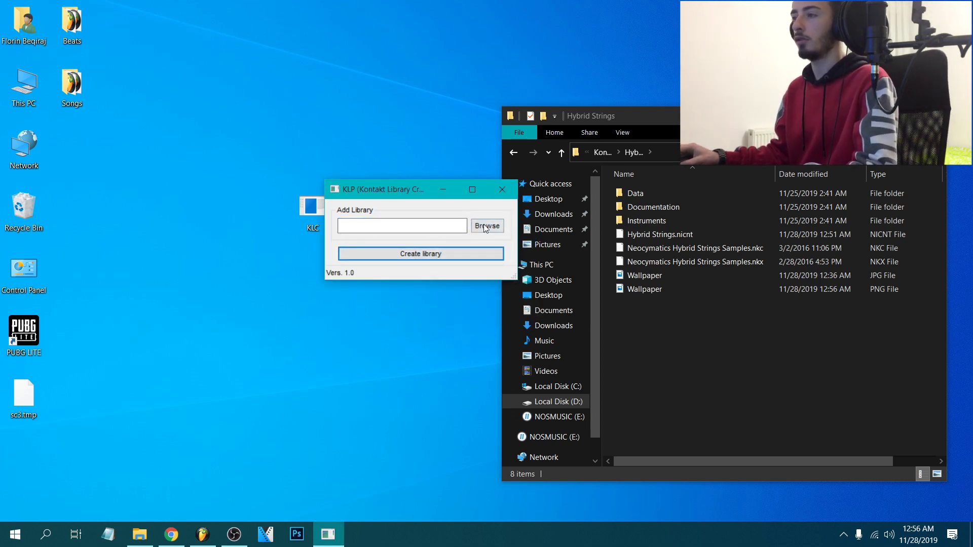
left_click(485, 226)
double_click(476, 318)
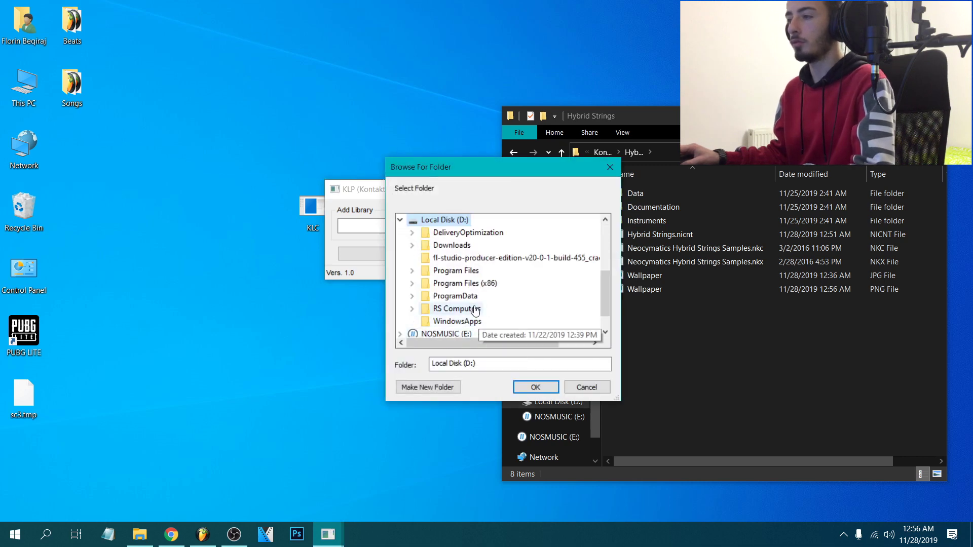
double_click(467, 274)
double_click(471, 272)
double_click(475, 284)
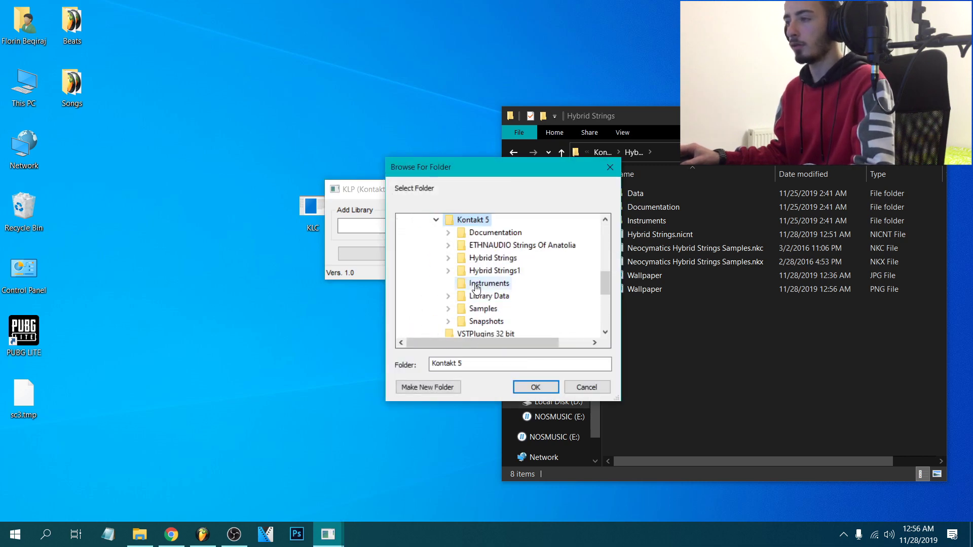
double_click(495, 259)
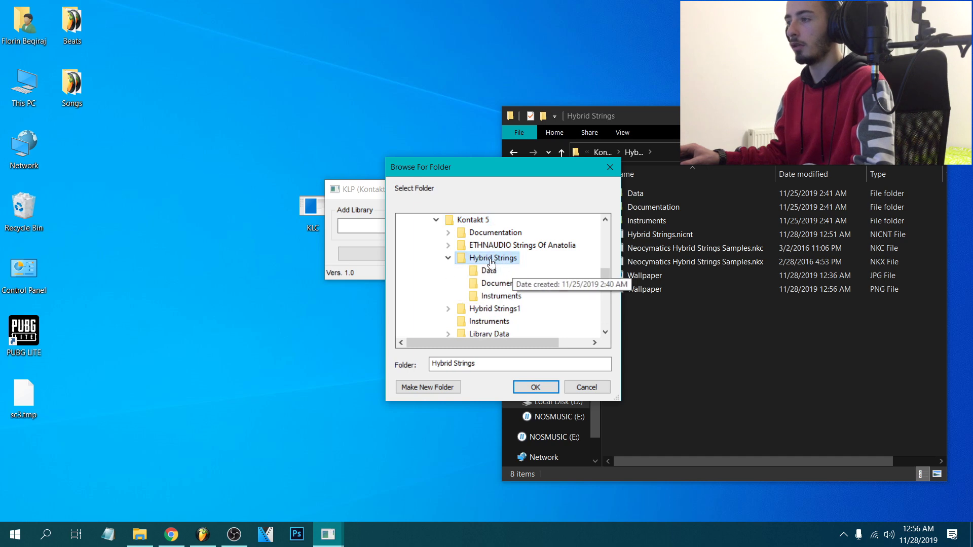
left_click(536, 387)
Copy the folder name 'Hybrid Strings' from the Kontakt 5 folder in Explorer
left_click(615, 154)
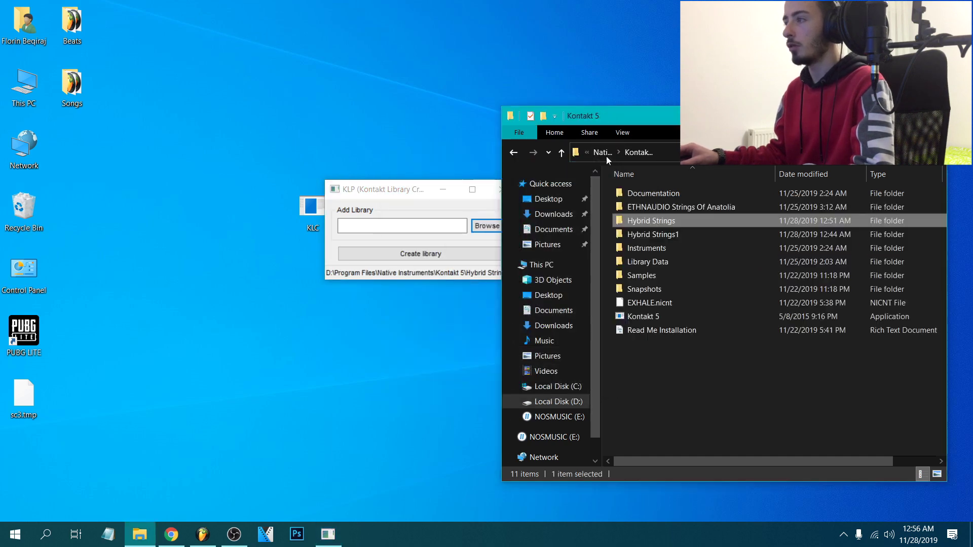
left_click(654, 217)
right_click(656, 222)
left_click(682, 257)
Paste 'Hybrid Strings' as the library name, create the library, acknowledge it, and close KLC
left_click(396, 226)
right_click(395, 226)
left_click(424, 280)
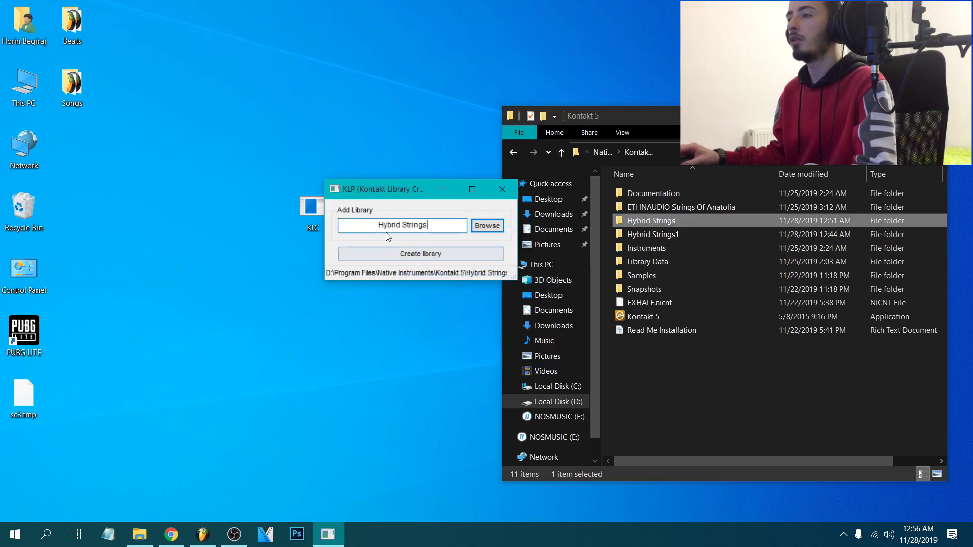
left_click(431, 254)
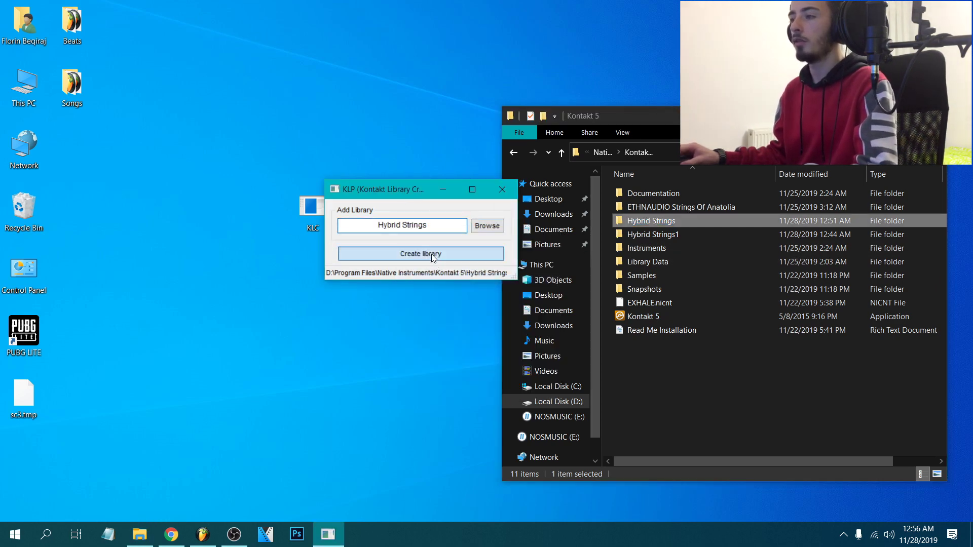
left_click(495, 306)
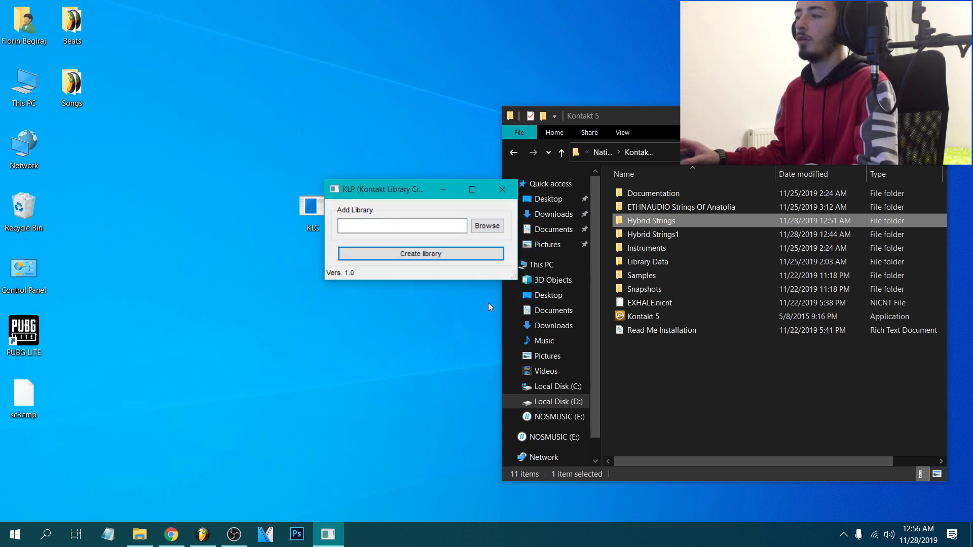
left_click(502, 189)
Close FL Studio via the taskbar, answering the save prompt, then relaunch and add Kontakt 5
right_click(196, 544)
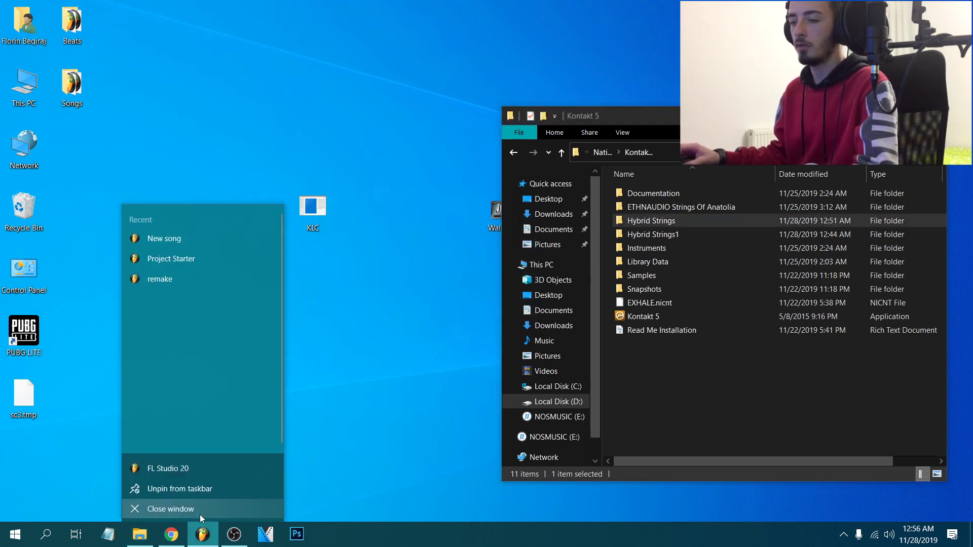
left_click(200, 515)
left_click(504, 304)
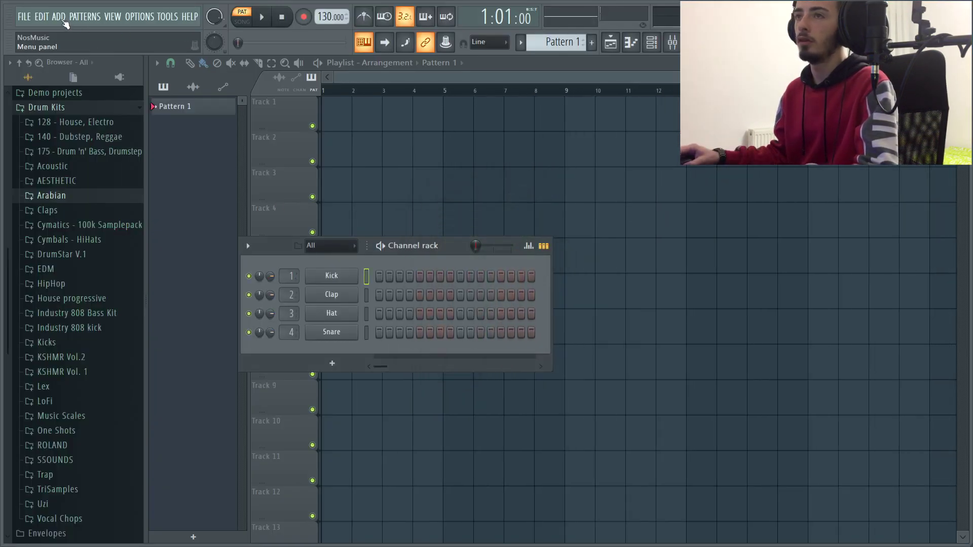
left_click(60, 18)
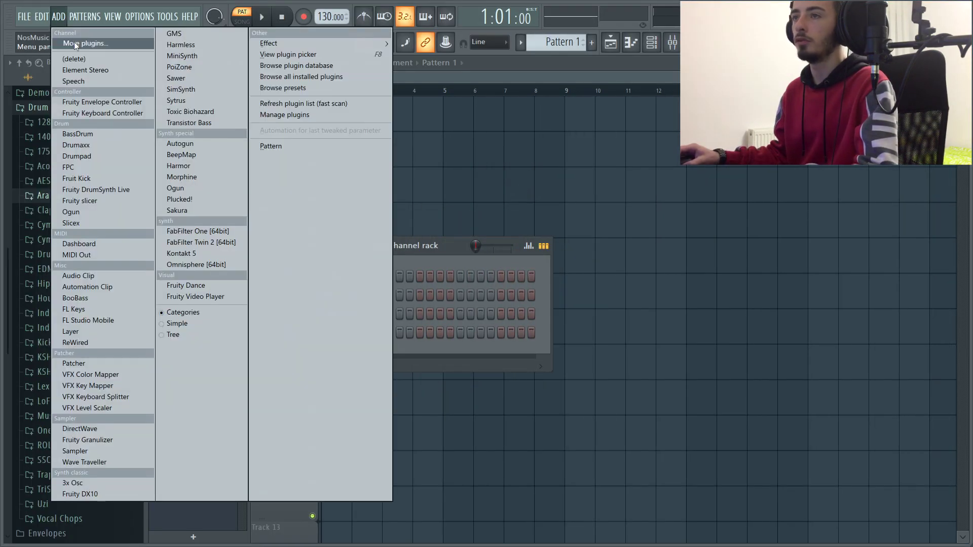
left_click(192, 253)
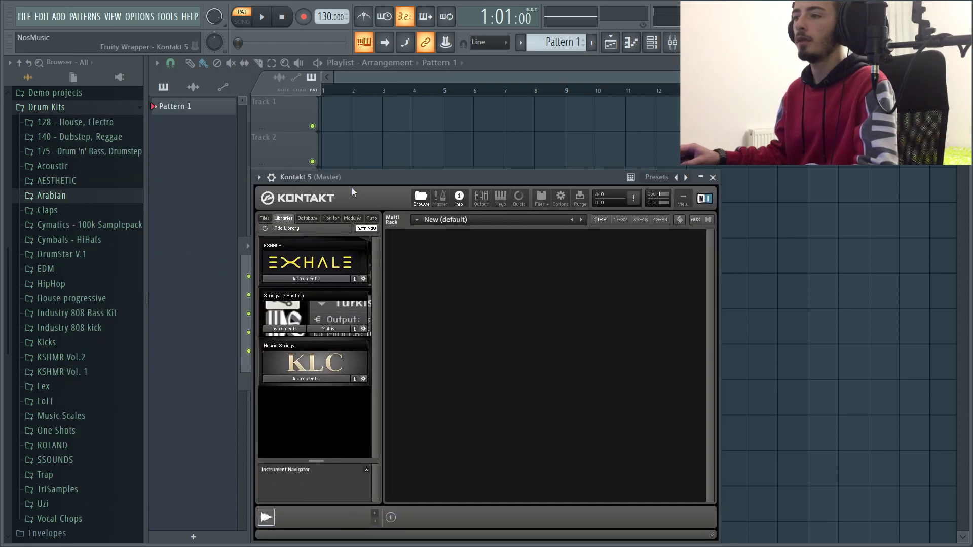
left_click(310, 229)
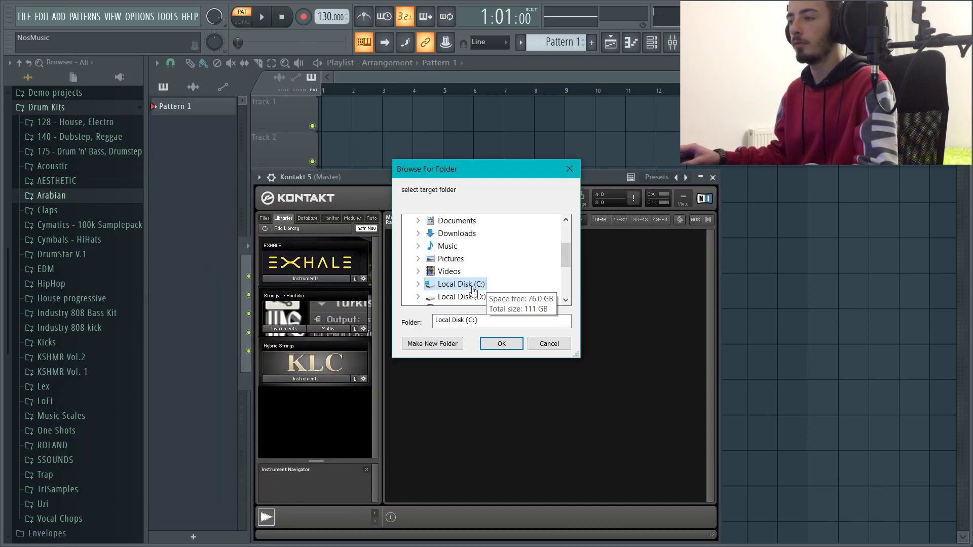
double_click(501, 286)
double_click(514, 260)
double_click(515, 270)
double_click(512, 271)
double_click(508, 258)
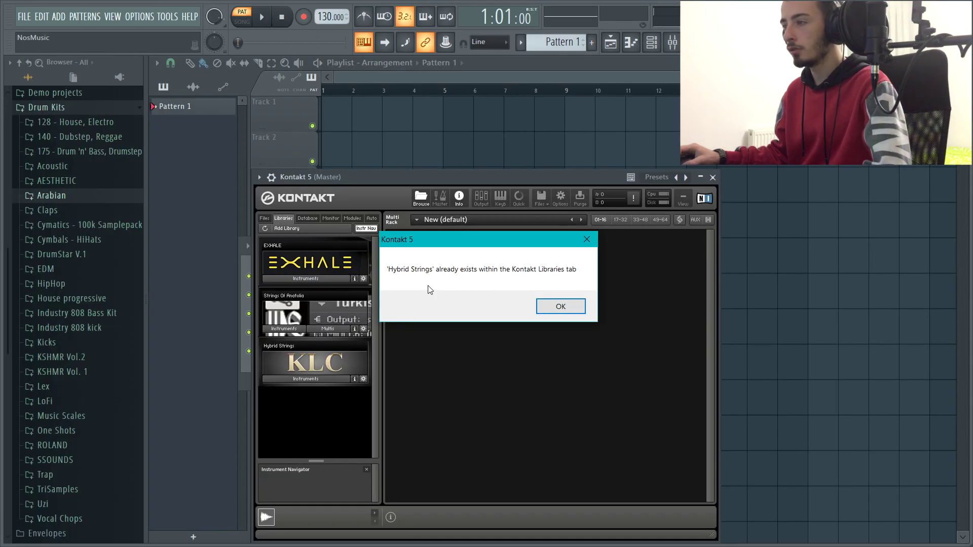
left_click(554, 307)
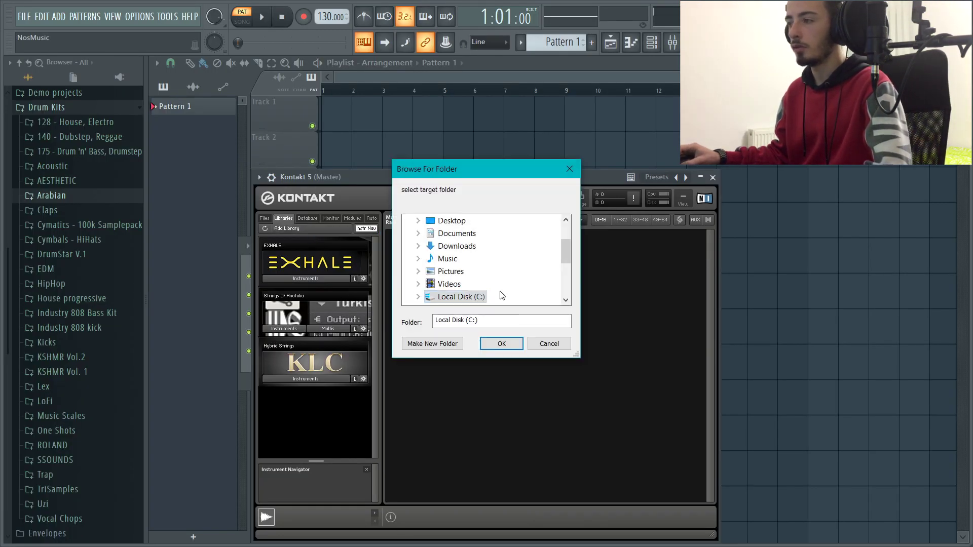
scroll(464, 286, "down", 1)
double_click(462, 284)
double_click(487, 272)
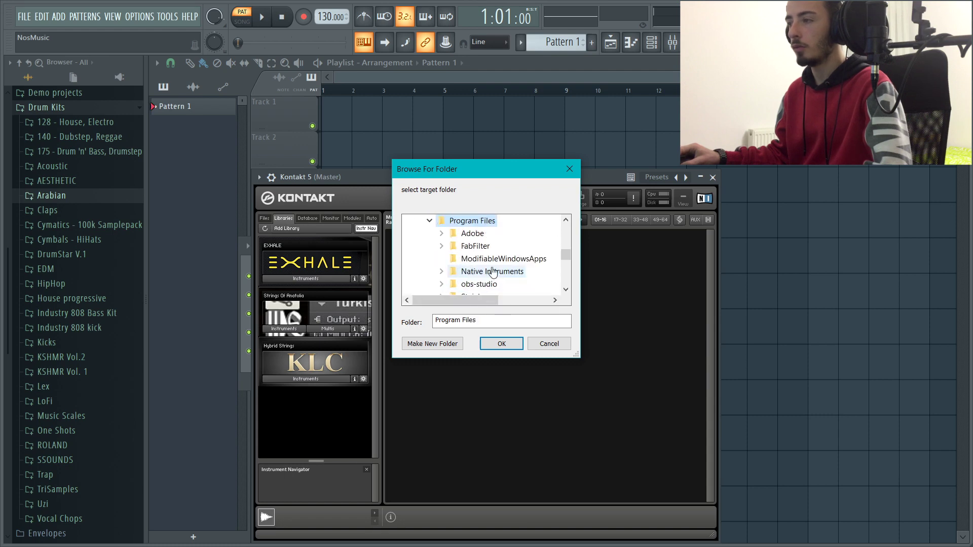
double_click(492, 272)
double_click(491, 268)
double_click(506, 259)
left_click(502, 344)
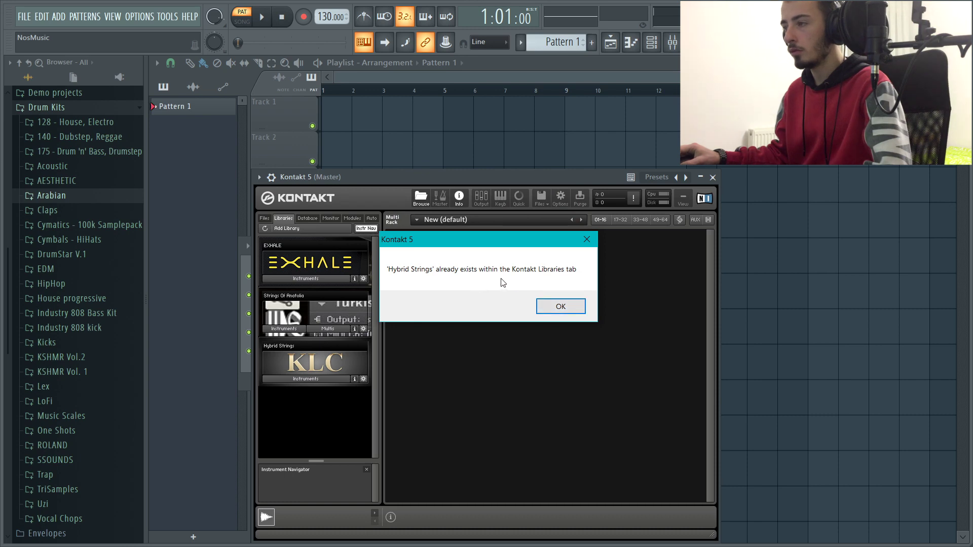
Dismiss the already-exists message and add the Hybrid Strings1 folder from Kontakt 5 as a library
left_click(560, 307)
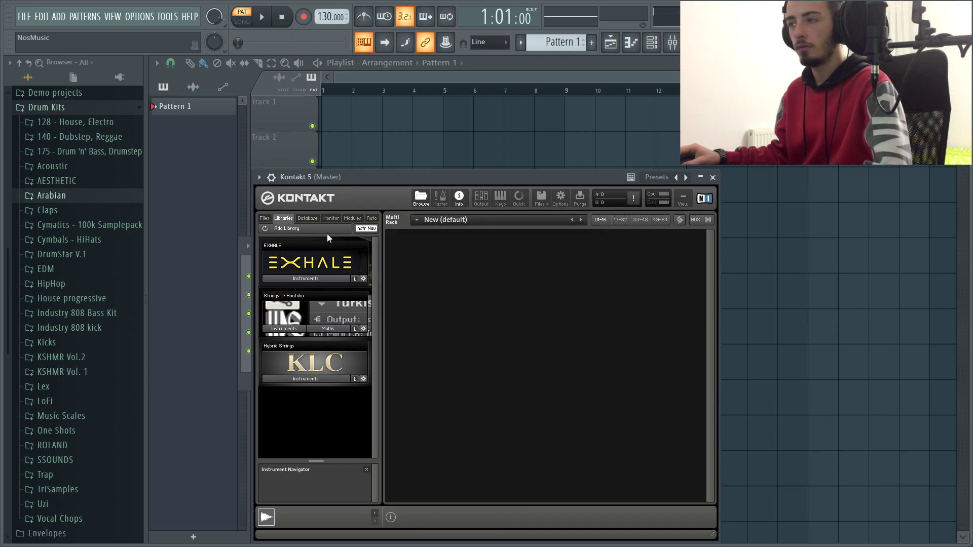
left_click(326, 231)
scroll(489, 291, "down", 1)
left_click(490, 295)
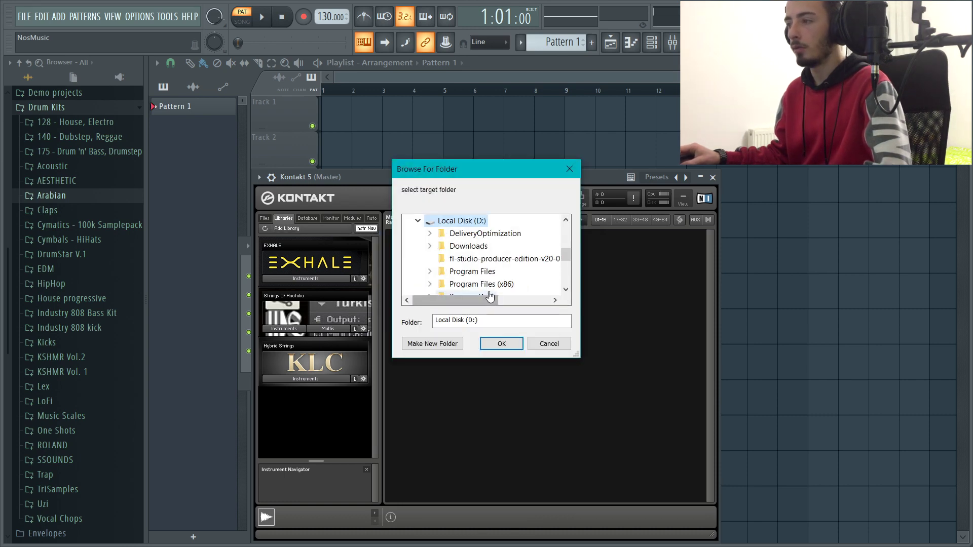
double_click(481, 272)
double_click(489, 272)
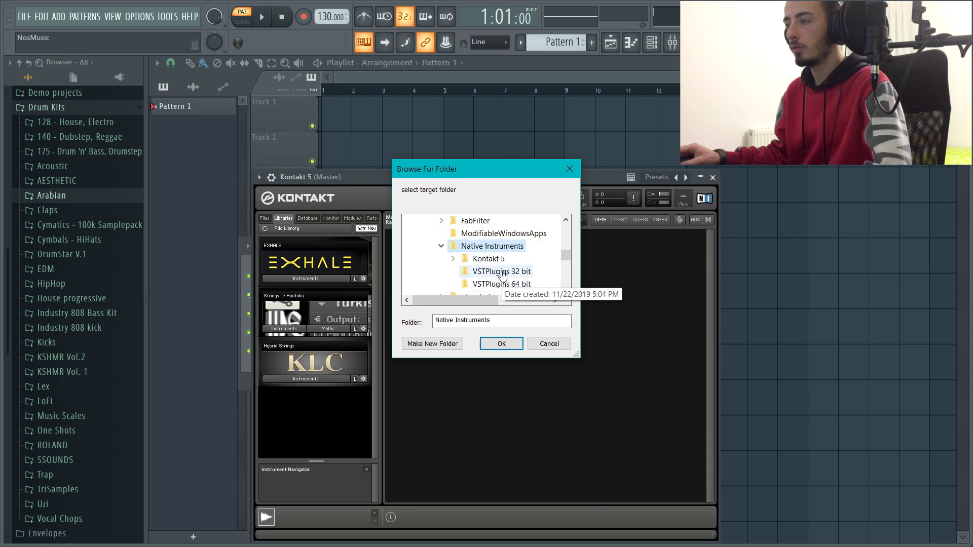
double_click(491, 258)
double_click(499, 284)
left_click(501, 343)
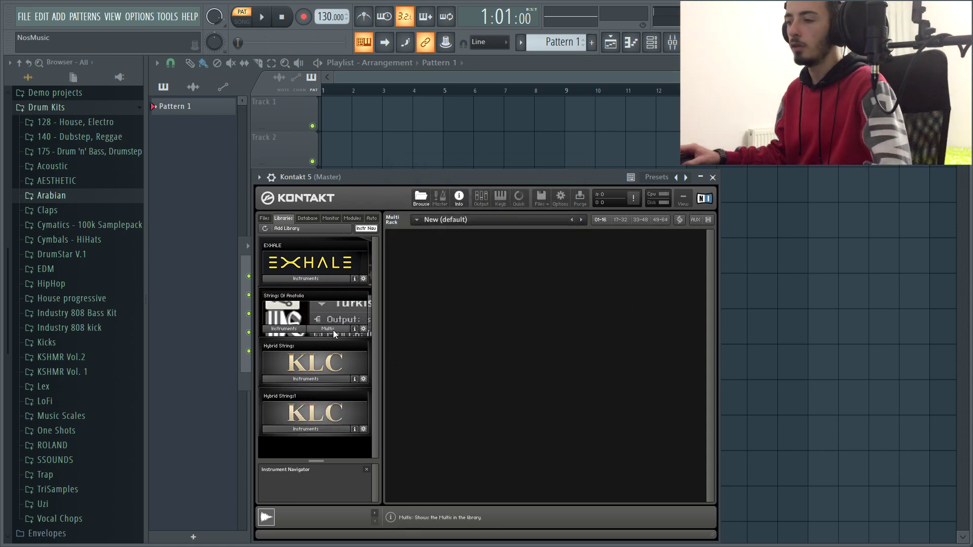
Remove both the Hybrid Strings1 and Hybrid Strings libraries through their gear menus
left_click(362, 379)
left_click(385, 400)
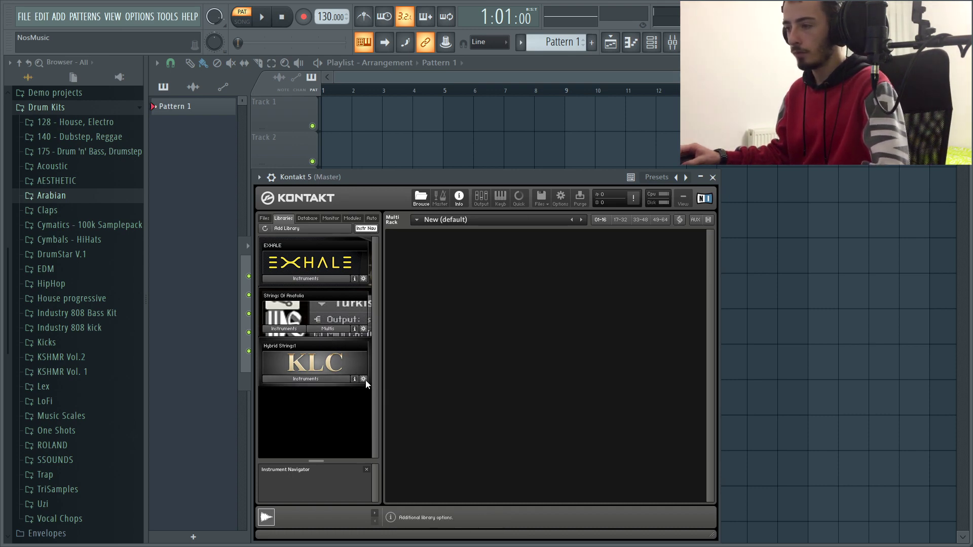
left_click(363, 379)
left_click(380, 398)
Re-add the Hybrid Strings folder from D: > Program Files > Native Instruments > Kontakt 5 as a library
left_click(304, 228)
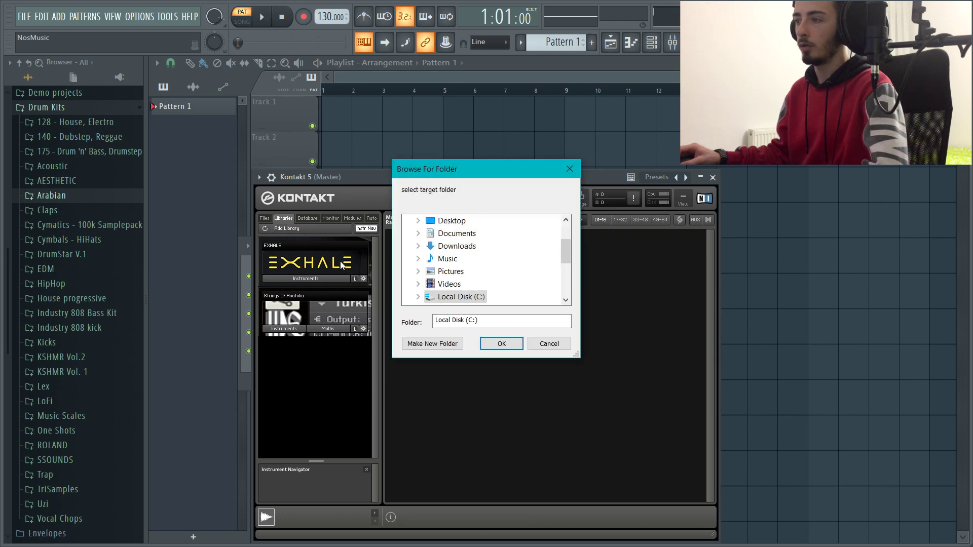
scroll(487, 284, "down", 1)
double_click(484, 290)
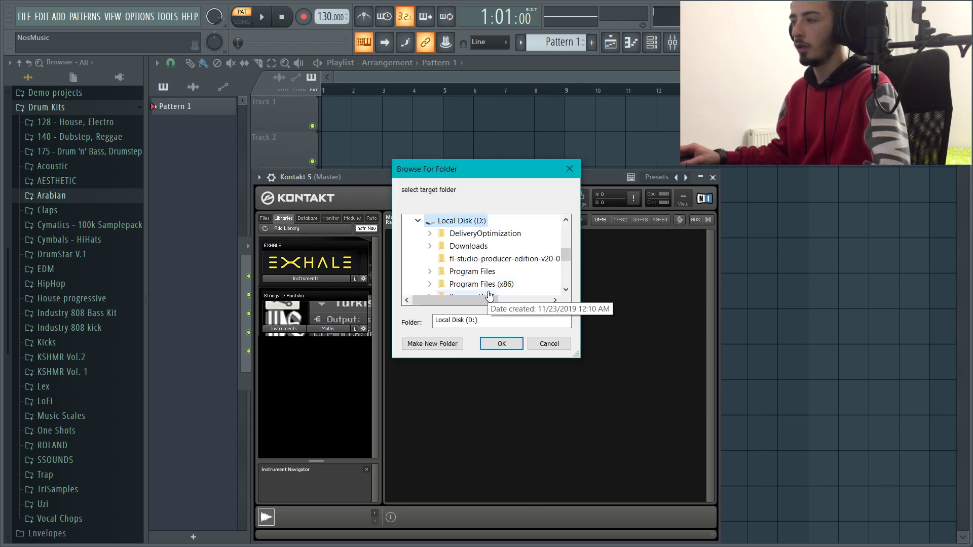
double_click(474, 271)
double_click(487, 271)
double_click(488, 258)
double_click(491, 260)
left_click(501, 344)
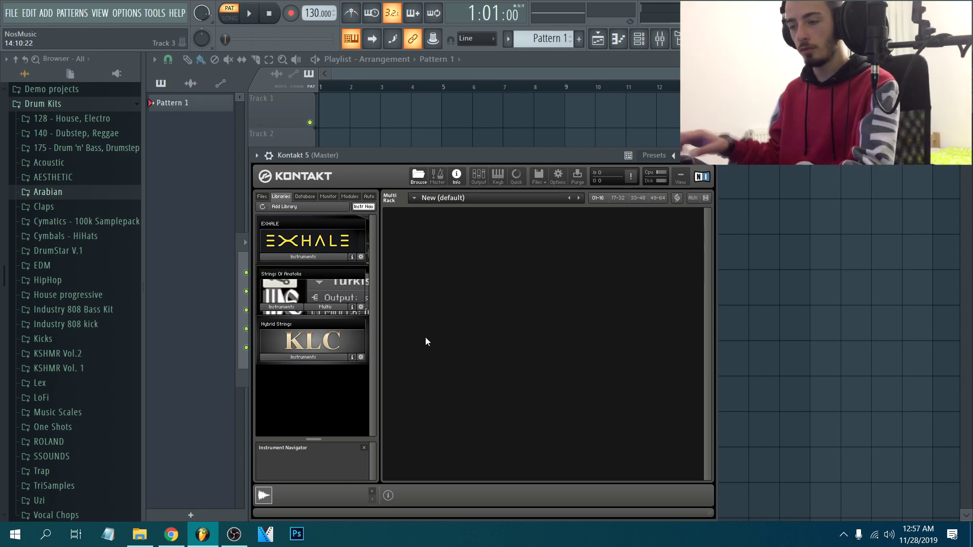
Open Hybrid Strings1 > Instruments in Explorer and drag Studio Strings into Kontakt's rack
left_click(140, 534)
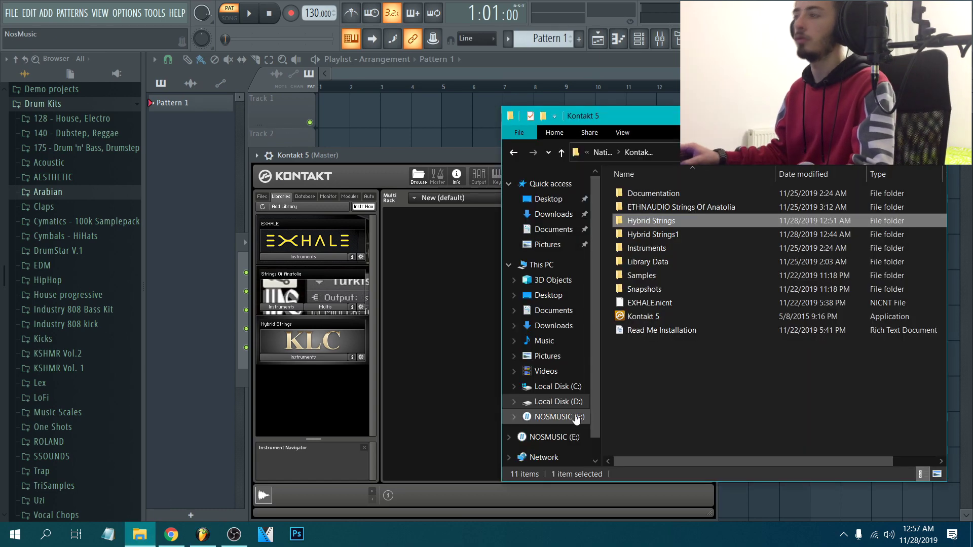
double_click(659, 218)
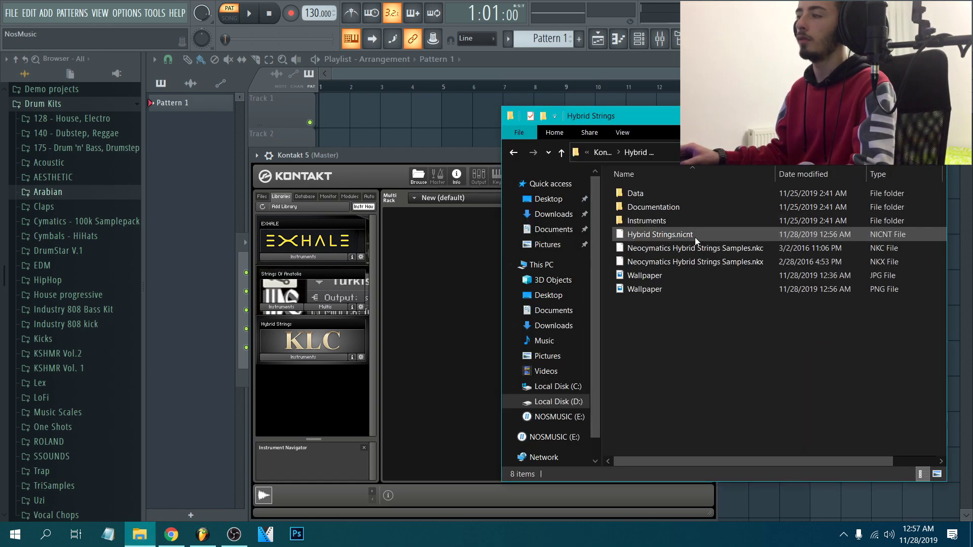
left_click(514, 153)
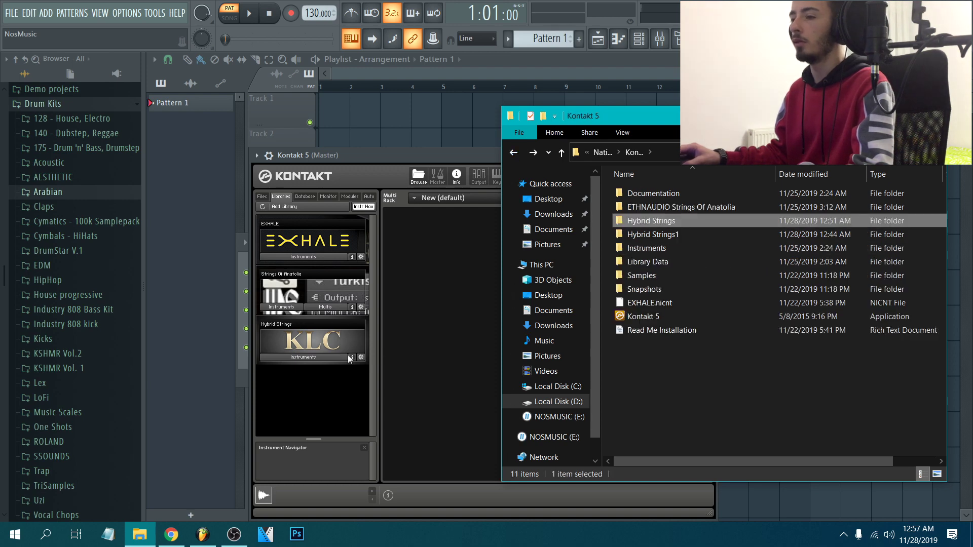
double_click(690, 235)
double_click(665, 223)
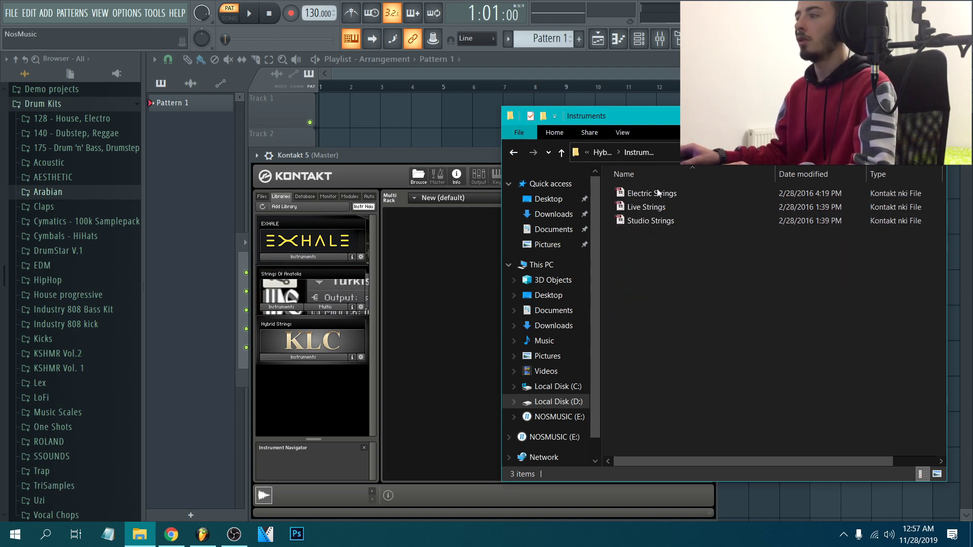
left_click_drag(638, 223, 443, 317)
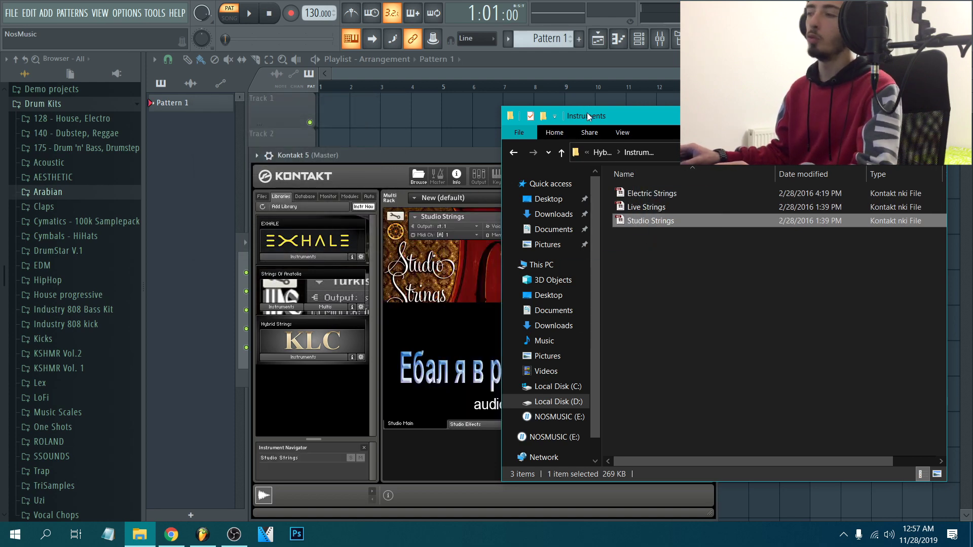
Replace it with Live Strings by dragging Live Strings.nki into Kontakt's rack
left_click_drag(587, 117, 561, 109)
left_click_drag(614, 196, 420, 306)
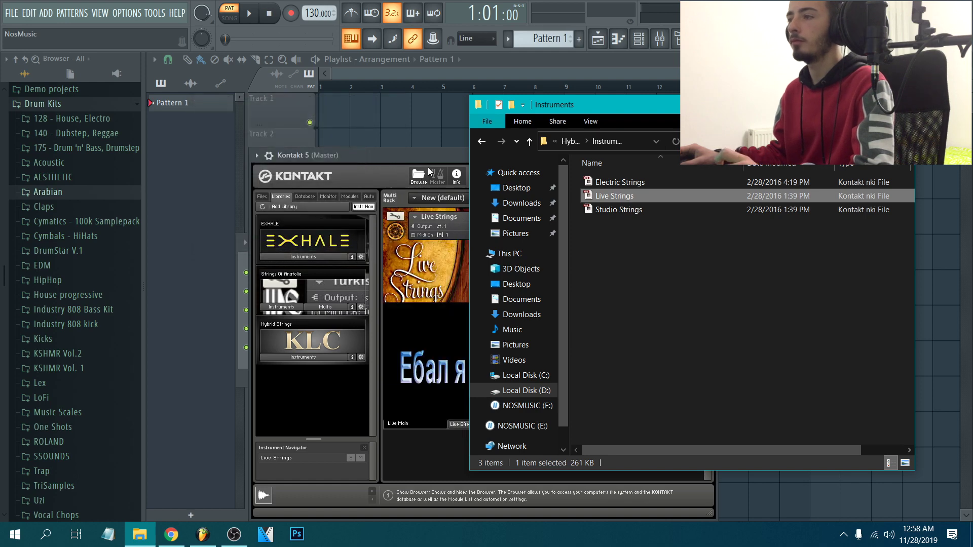
left_click(443, 158)
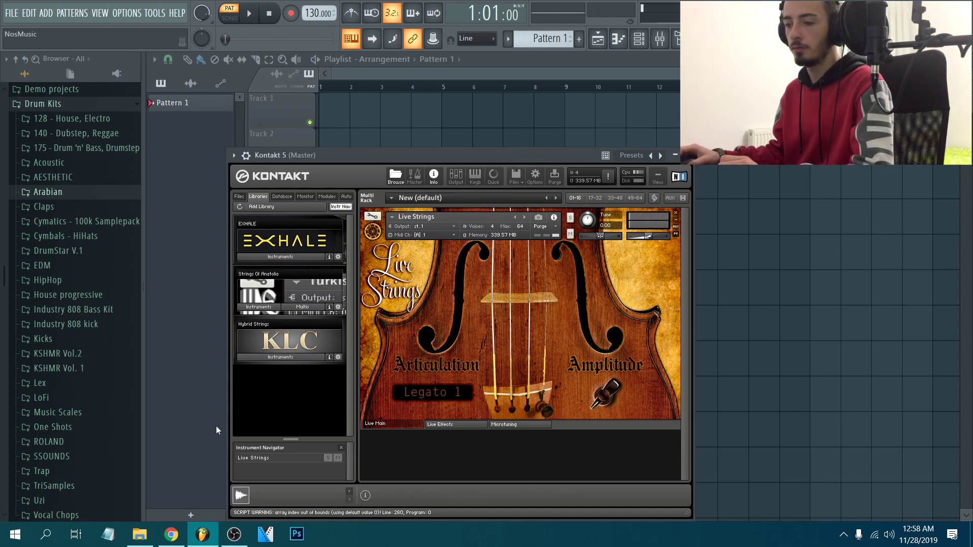
left_click(147, 536)
left_click(147, 537)
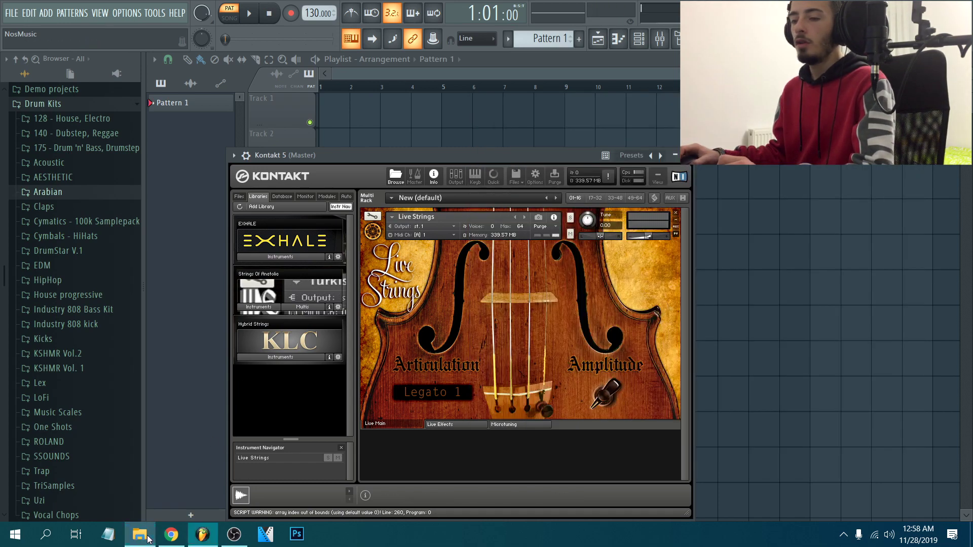